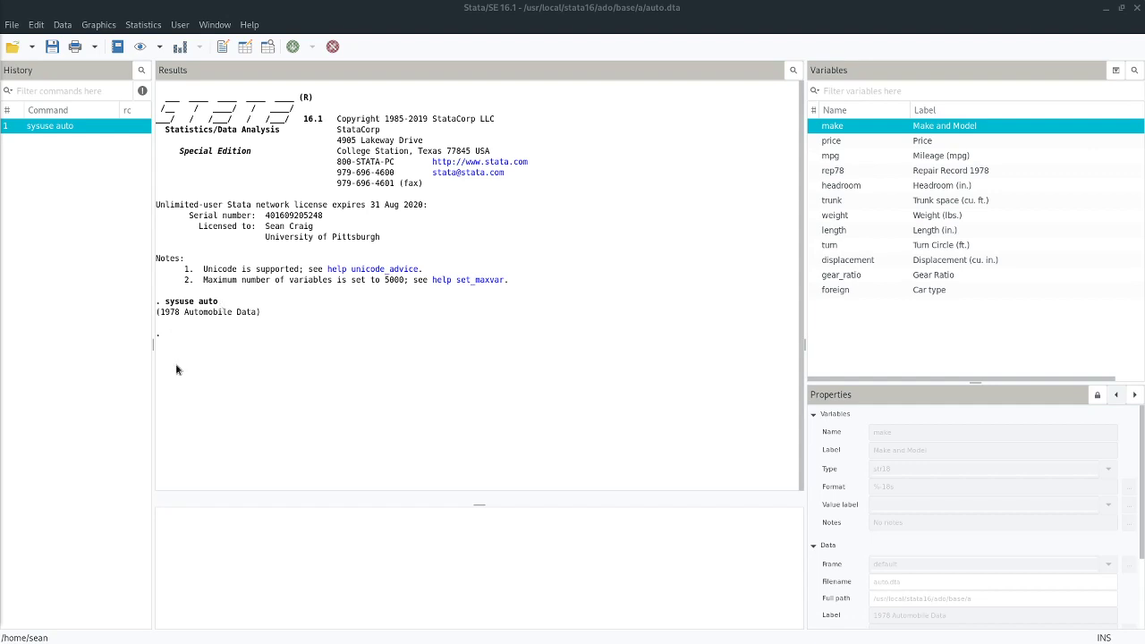
# - Produce separate one-way frequency tables for rep78 and foreign with the tabulate command
pyautogui.click(227, 563)
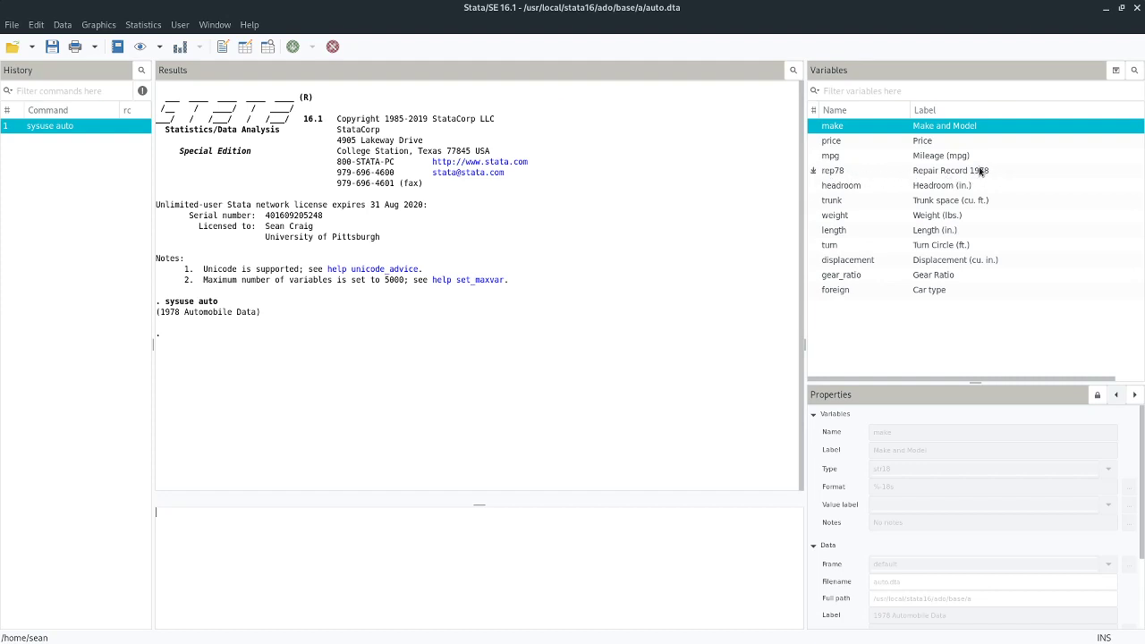
pyautogui.write('tabulate rep78')
pyautogui.press('Return')
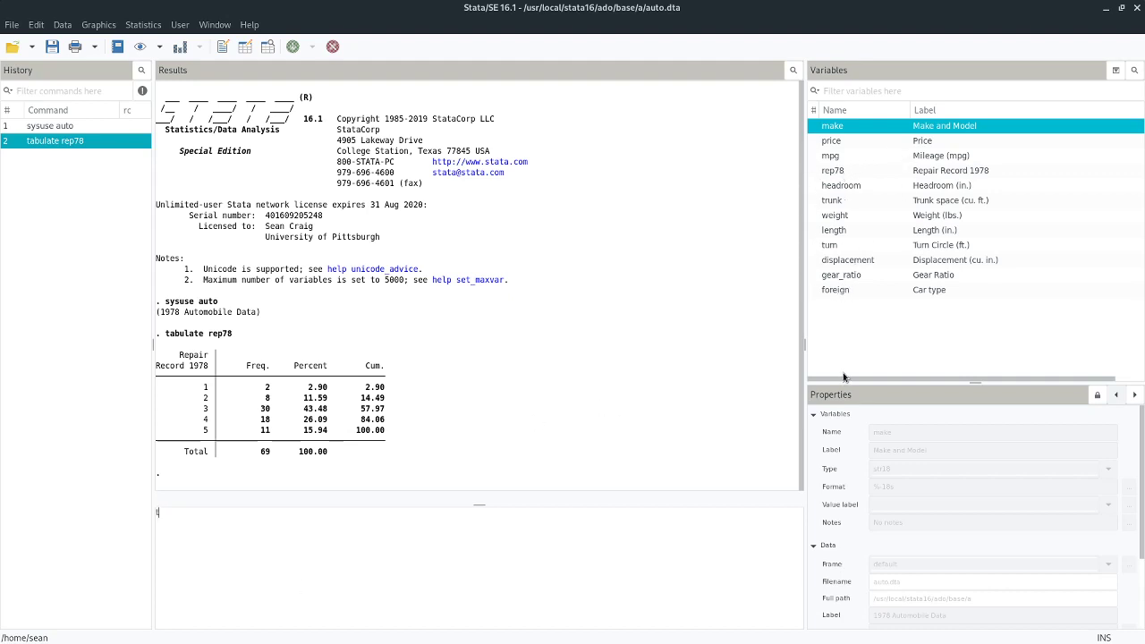
pyautogui.write('abulate foreign')
pyautogui.press('Return')
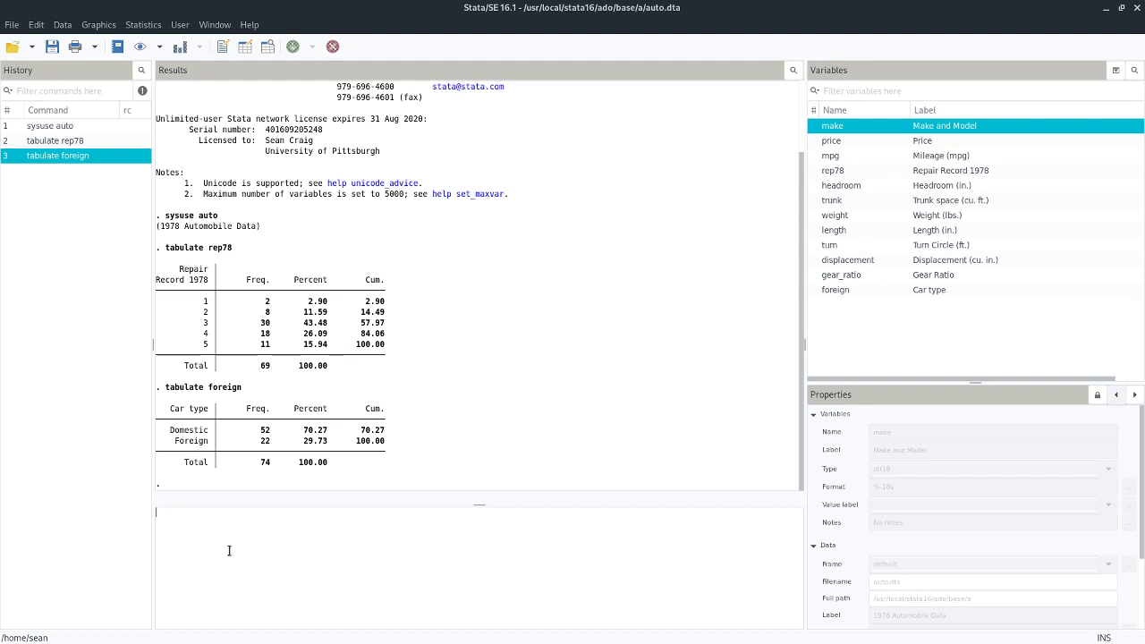
# - Cross-tabulate foreign against rep78, once plain and once with the chi2 and column options
pyautogui.write('tabulate foreign rep78')
pyautogui.moveTo(189, 512); pyautogui.dragTo(245, 512)
pyautogui.click(257, 512)
pyautogui.press('Return')
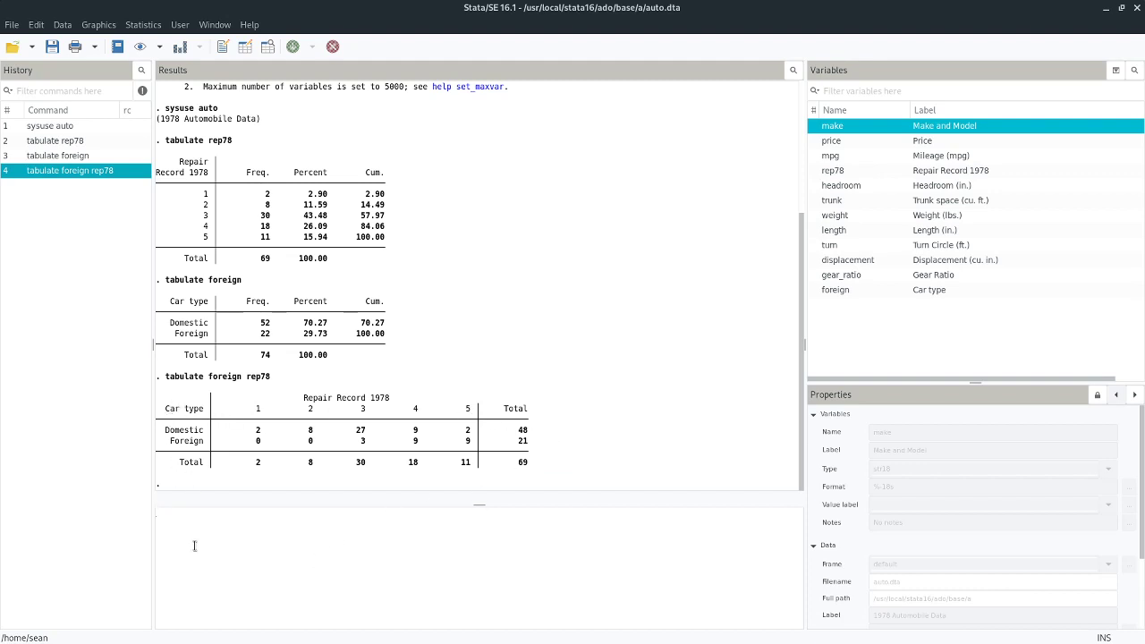
pyautogui.press('pageup')
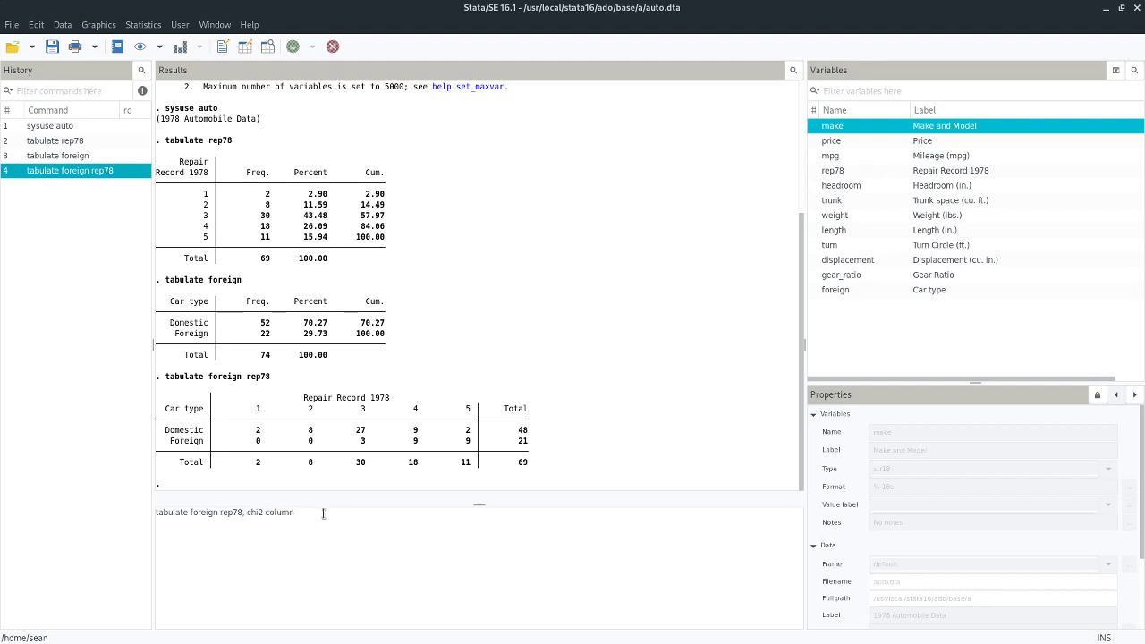
pyautogui.press('Return')
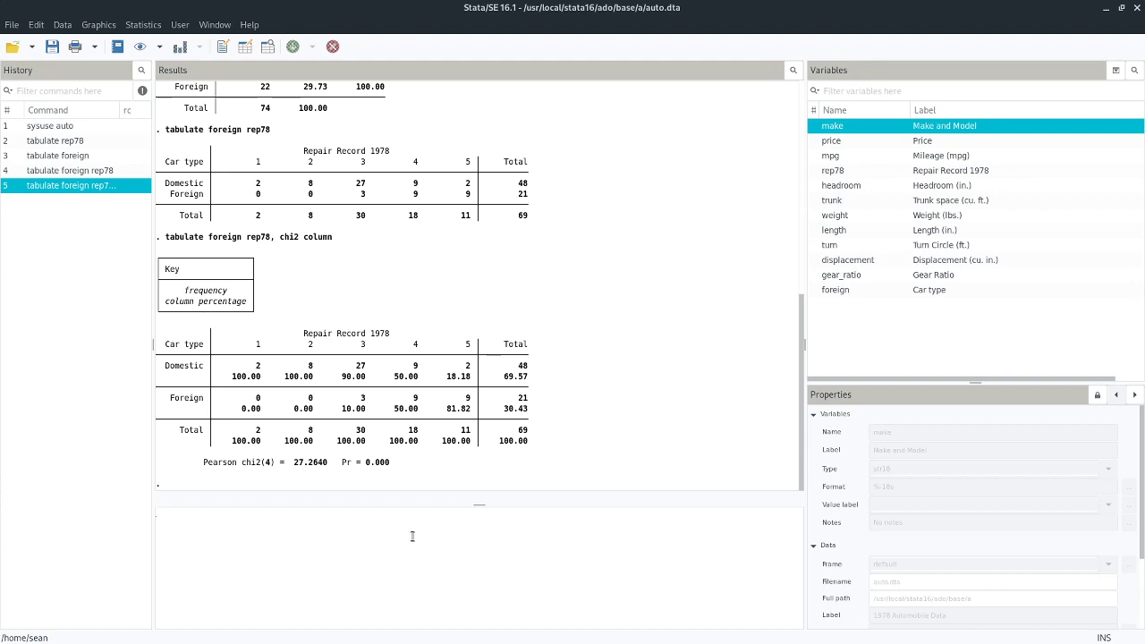
# - Tabulate mpg and run a two-sample t test comparing it between groups with ttest mpg, by(foreign)
pyautogui.write('tabulate mpg')
pyautogui.press('Return')
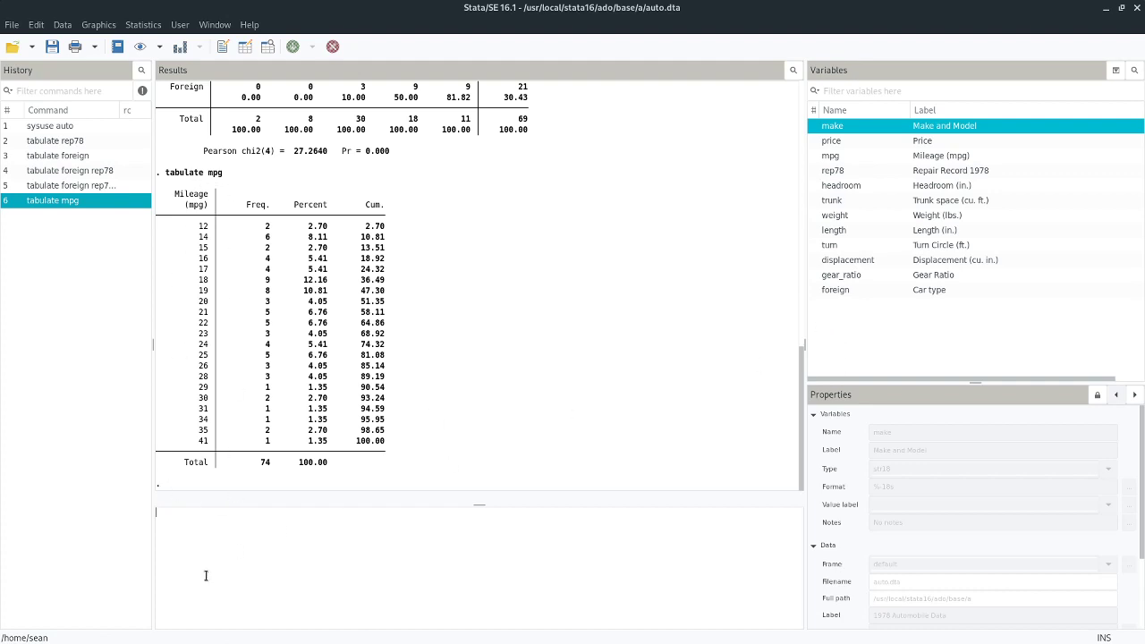
pyautogui.write('est')
pyautogui.write('mpg,')
pyautogui.write('foreign')
pyautogui.moveTo(238, 511); pyautogui.dragTo(209, 511)
pyautogui.click(161, 528)
pyautogui.click(358, 542)
pyautogui.press('Return')
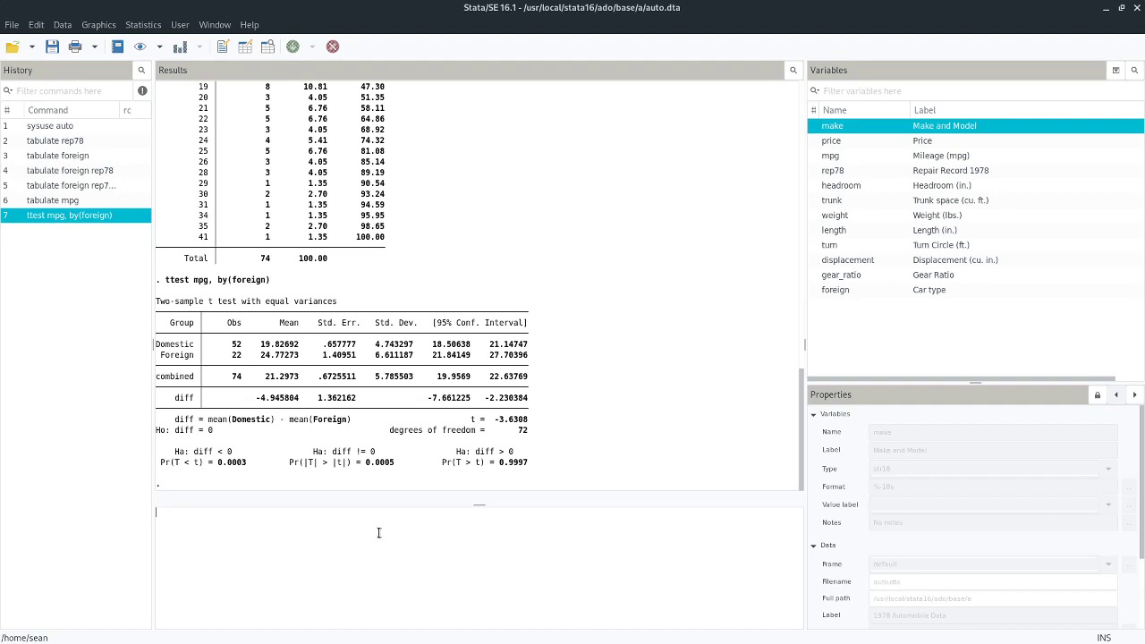
# - Run a one-way analysis of variance of price across rep78 groups with the tabulate option
pyautogui.scroll(4, 230, 286)
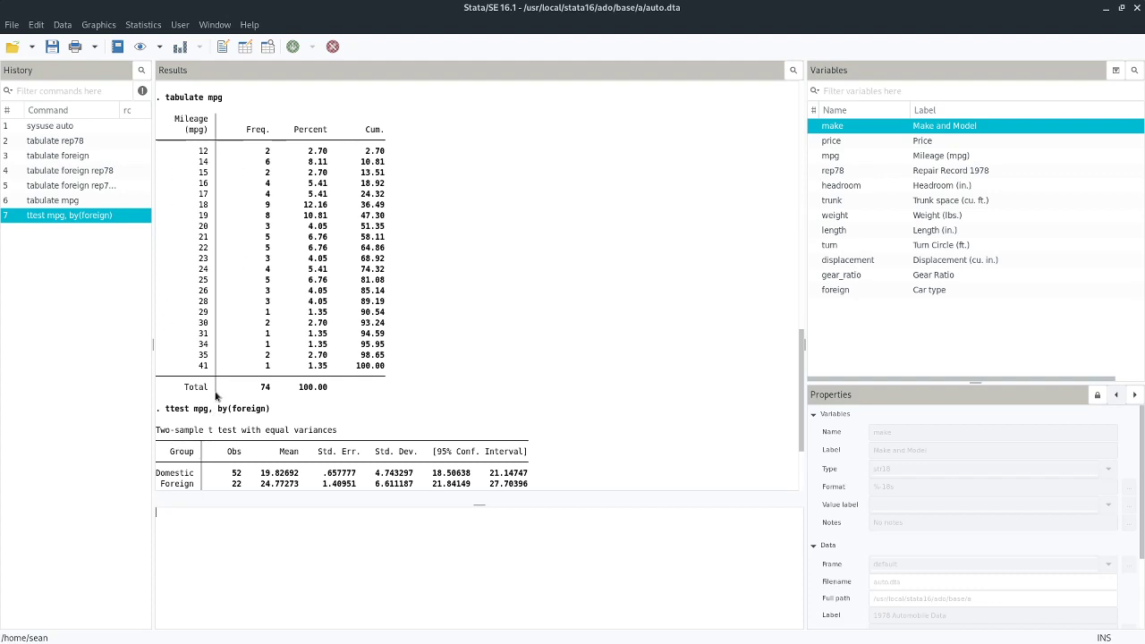
pyautogui.scroll(-3, 212, 402)
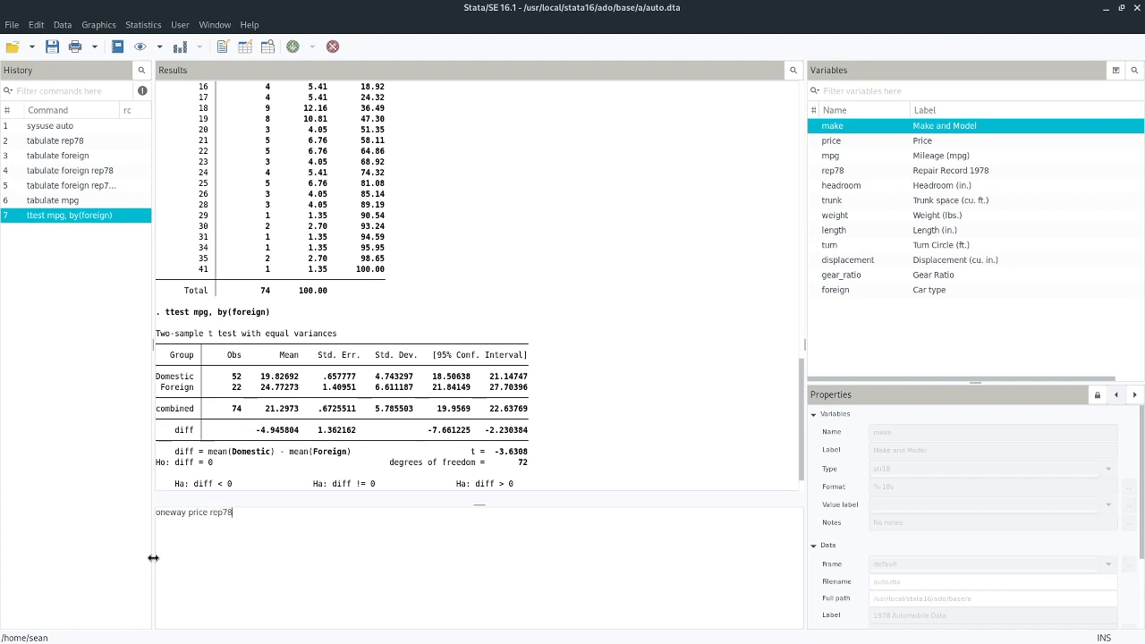
pyautogui.moveTo(188, 512); pyautogui.dragTo(237, 512)
pyautogui.click(331, 583)
pyautogui.write(', tabulate')
pyautogui.moveTo(271, 524); pyautogui.dragTo(231, 512)
pyautogui.press('BackSpace')
pyautogui.press('Return')
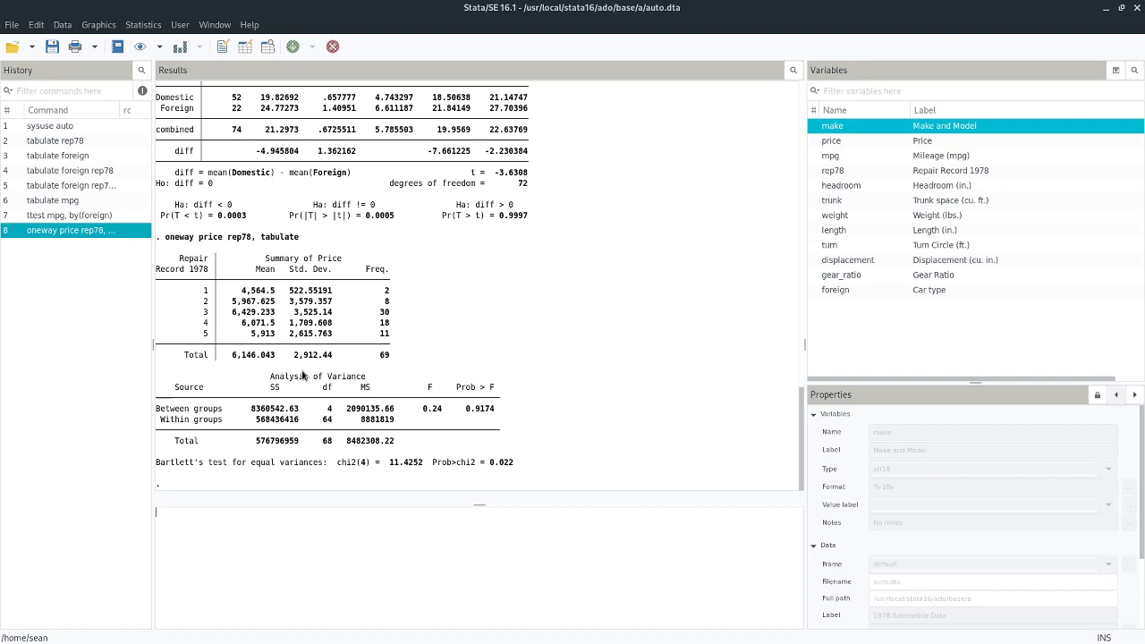
# - Review the ANOVA output, including Bartlett's test, alongside the earlier t test and chi-squared results
pyautogui.scroll(6, 491, 314)
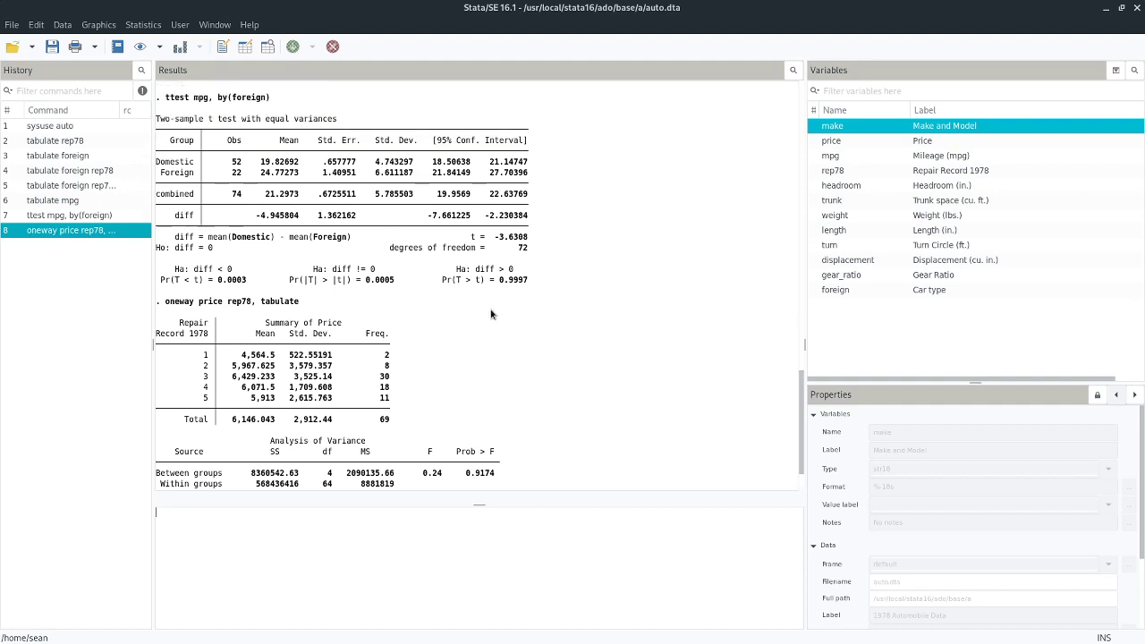
pyautogui.scroll(4, 490, 314)
pyautogui.scroll(-10, 490, 310)
pyautogui.moveTo(480, 469); pyautogui.dragTo(152, 468)
pyautogui.click(517, 452)
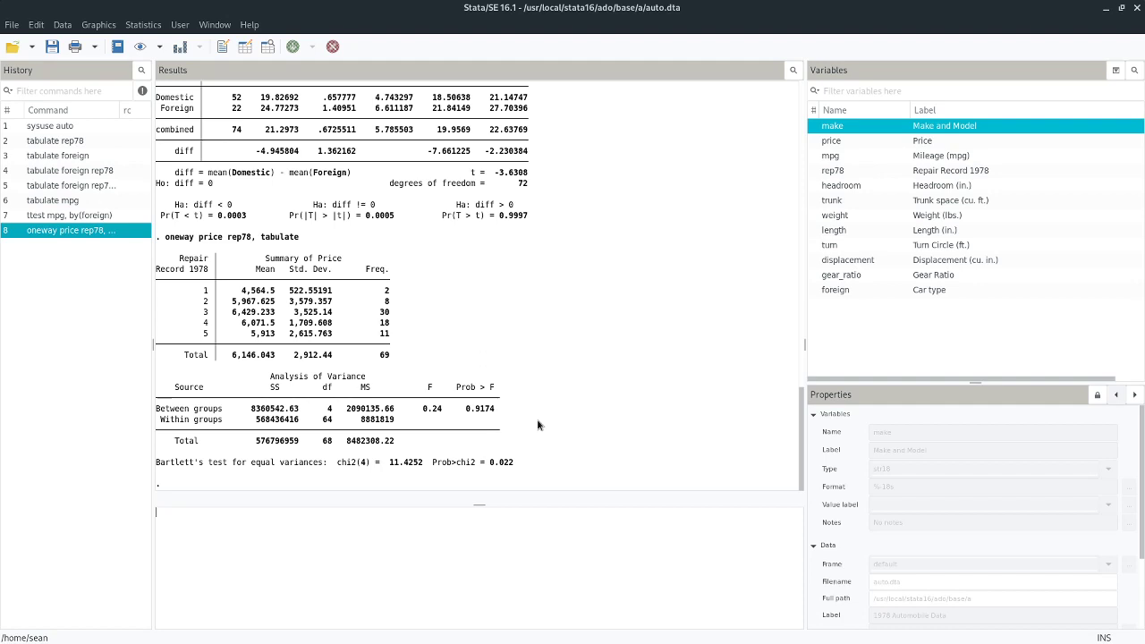
pyautogui.scroll(15, 530, 427)
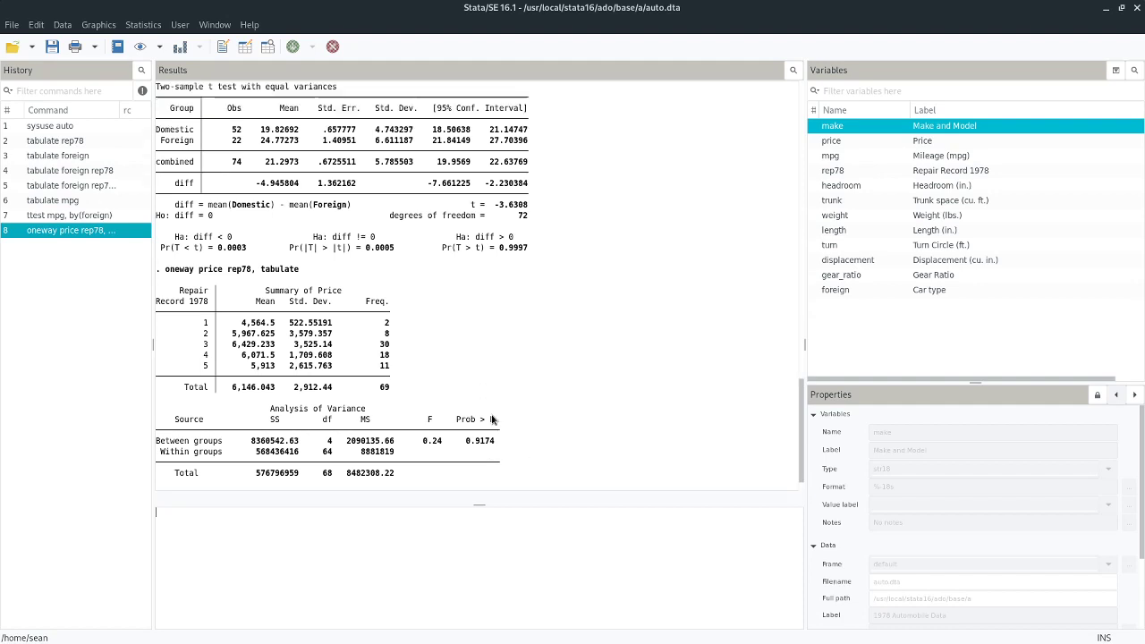
pyautogui.scroll(2, 500, 415)
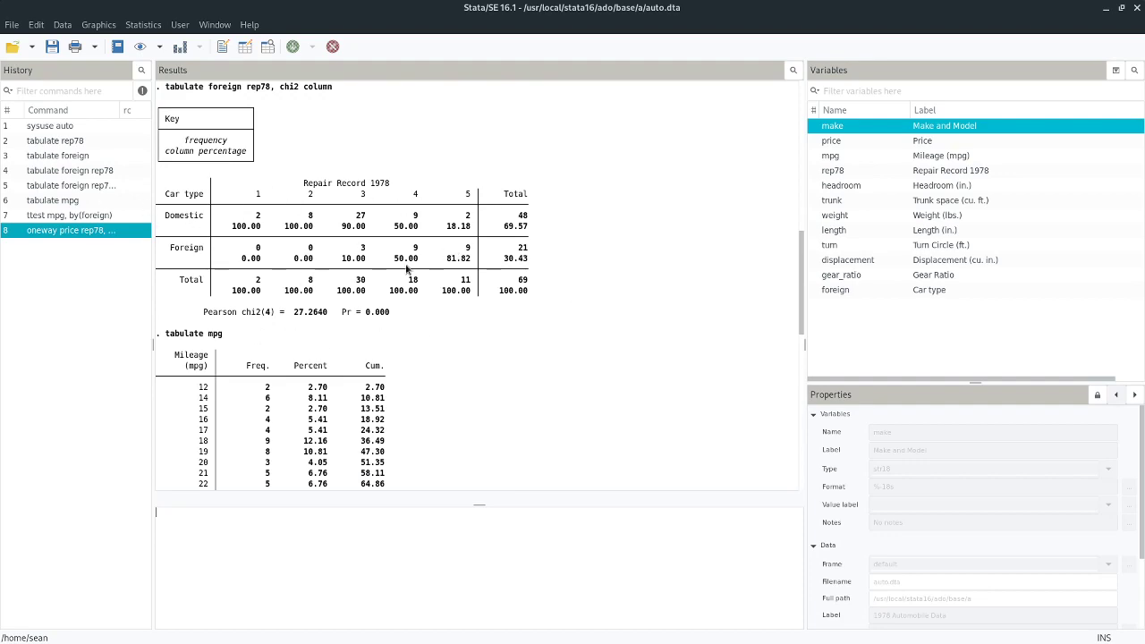
pyautogui.scroll(-6, 510, 425)
pyautogui.scroll(-13, 509, 439)
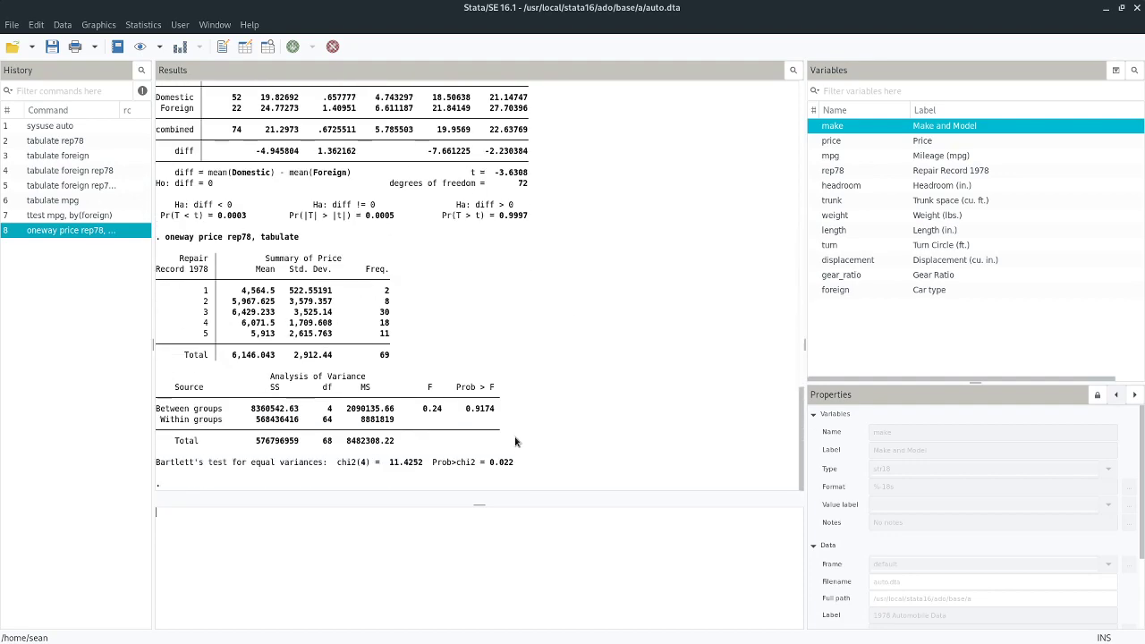